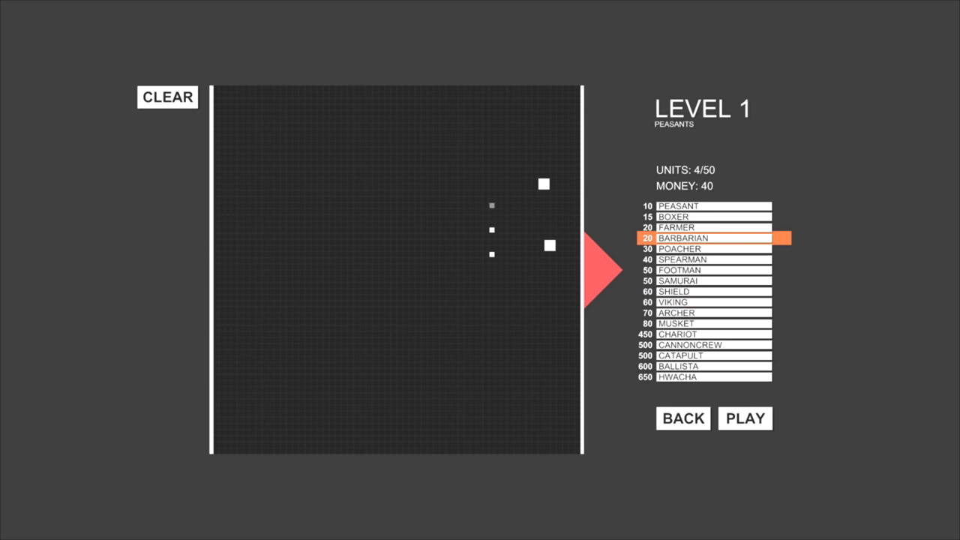
Step: Launch the Level 1 battle with the four placed red units against the blue peasants
click(746, 418)
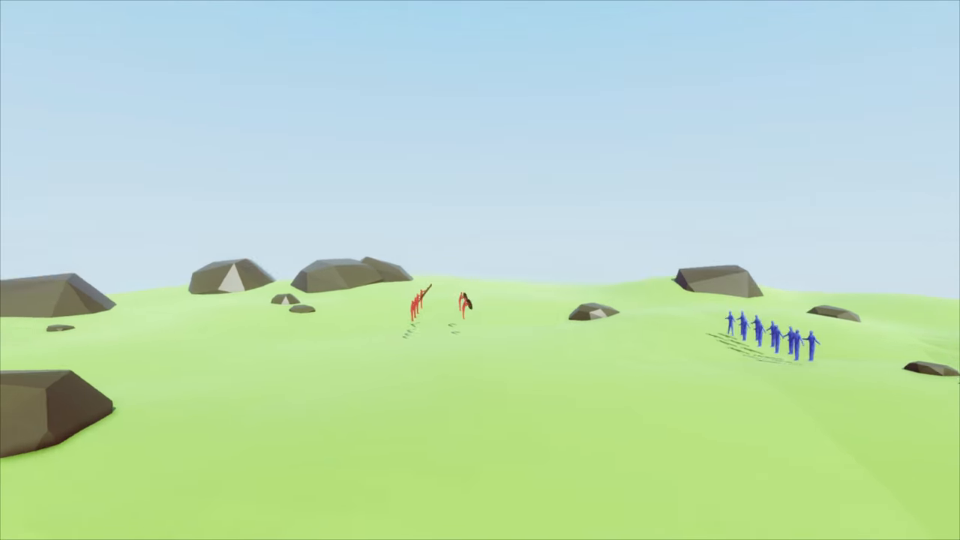